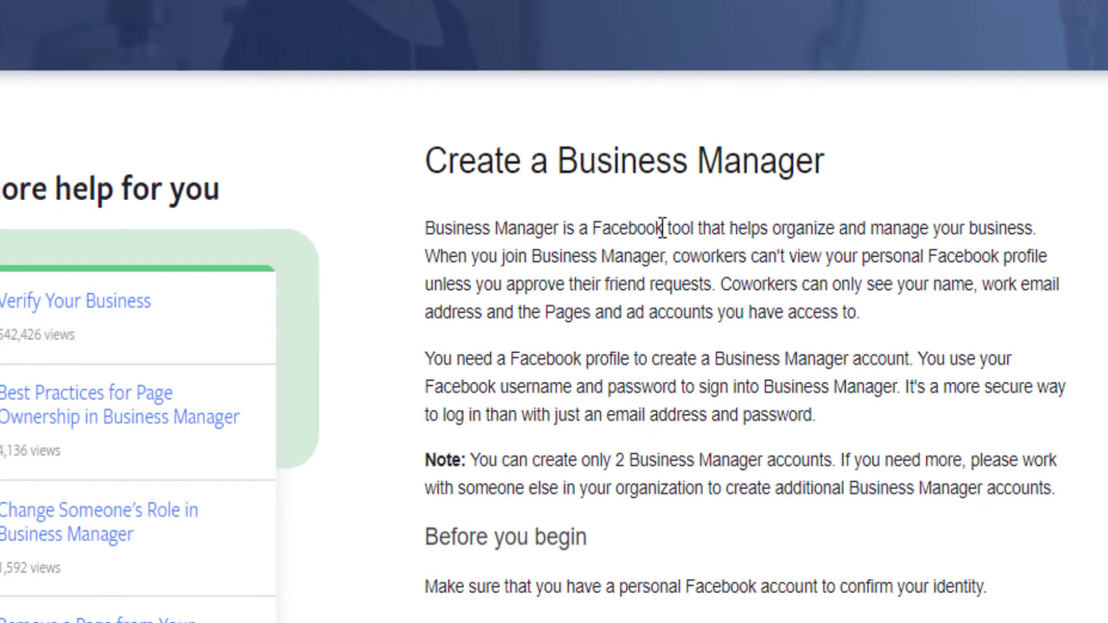
# Step: Open the 'Create a Business Manager' Google result for facebook business in a new tab
pyautogui.moveTo(667, 228); pyautogui.dragTo(969, 222)
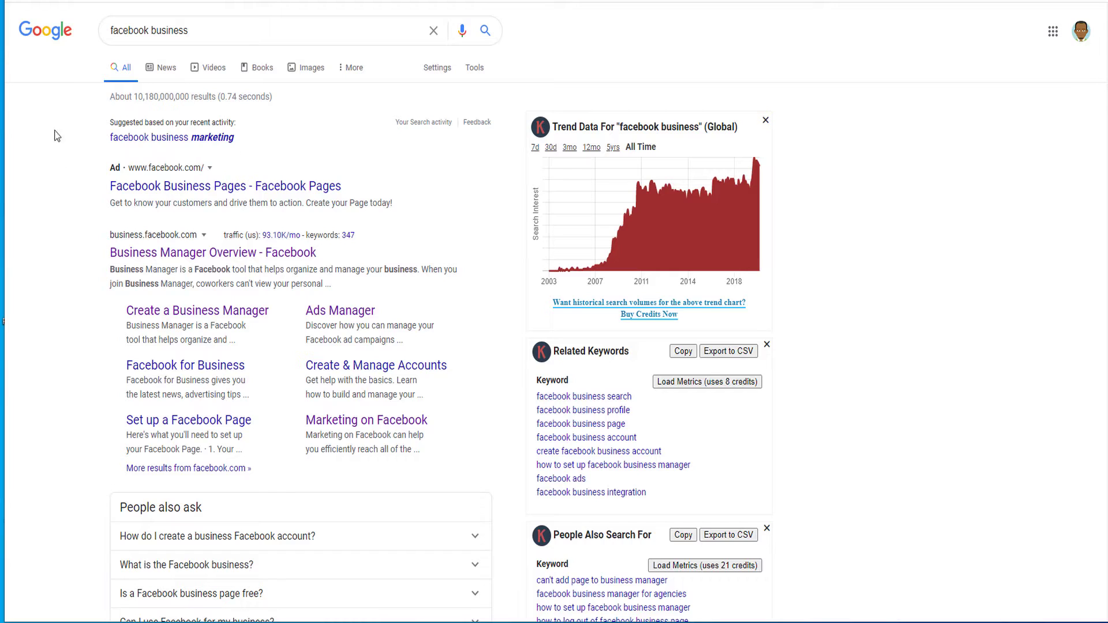
pyautogui.click(115, 29)
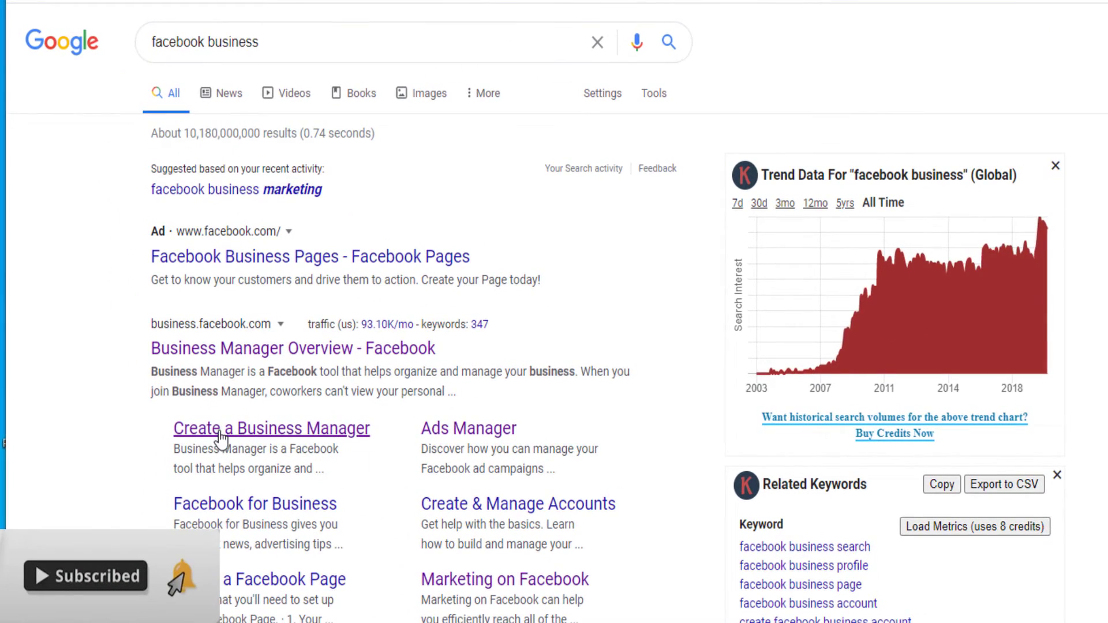
pyautogui.rightClick(243, 439)
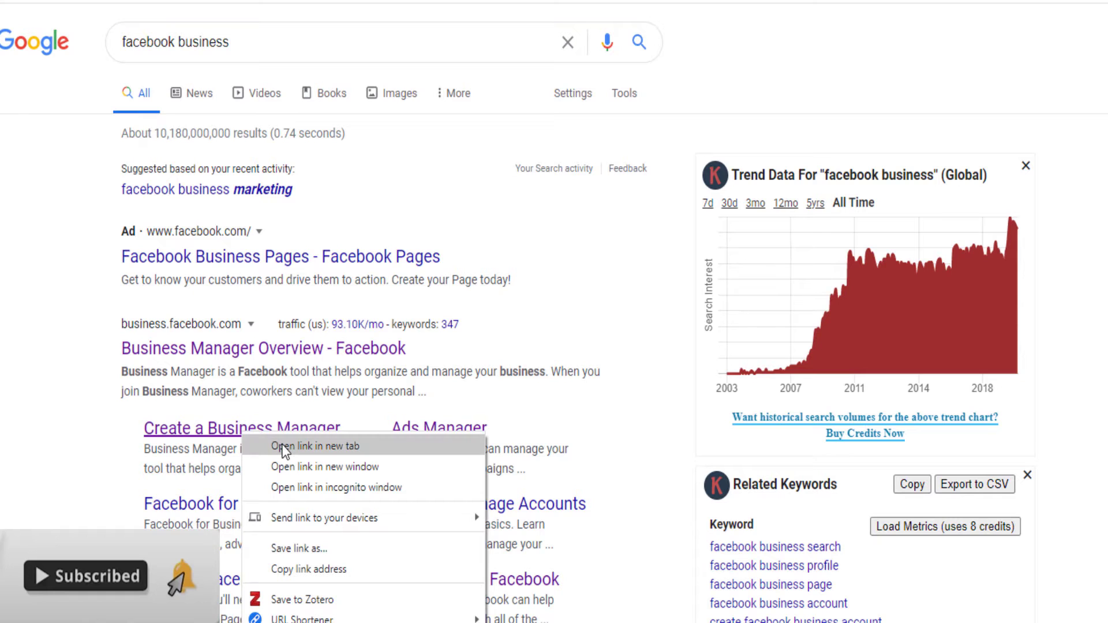
pyautogui.click(315, 446)
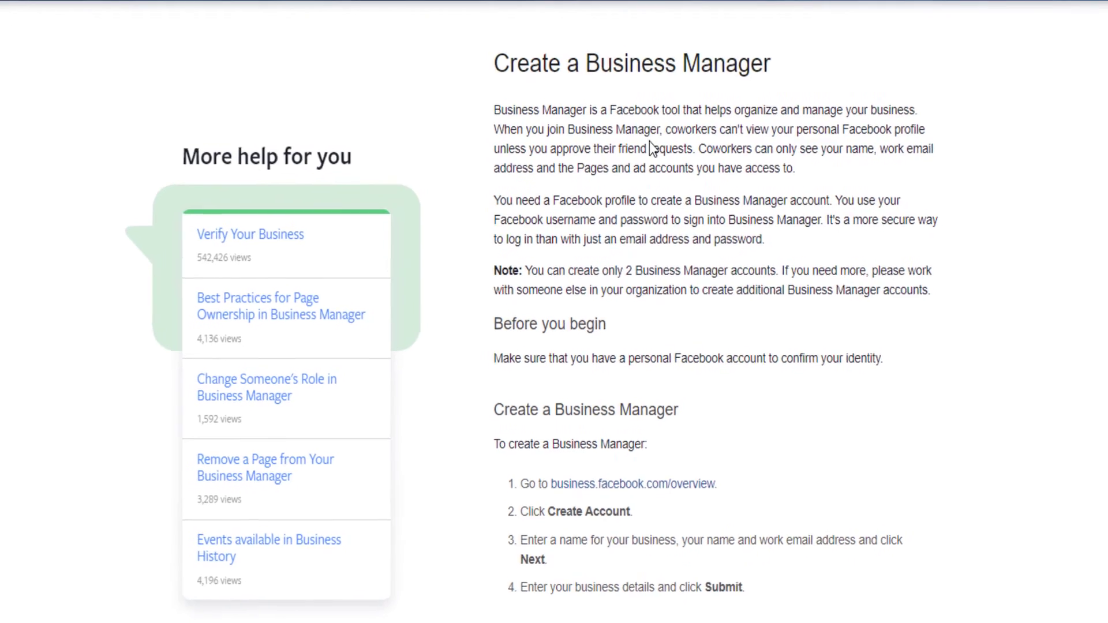
# Step: Highlight the Business Manager definition and the Facebook profile requirement in the article
pyautogui.moveTo(605, 109); pyautogui.dragTo(1029, 149)
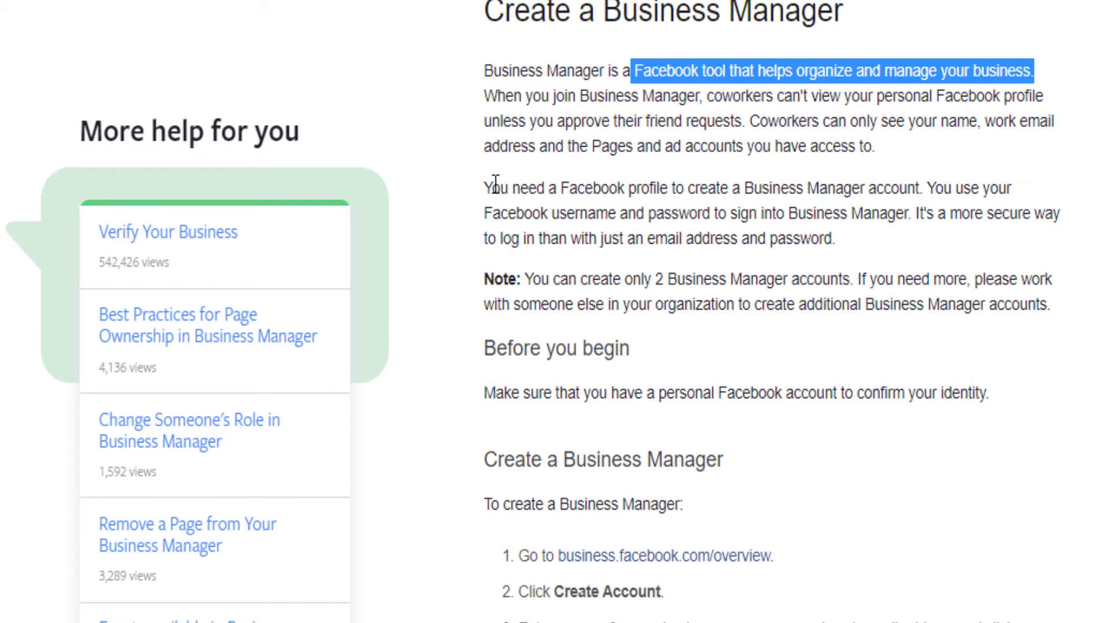
pyautogui.moveTo(487, 188); pyautogui.dragTo(925, 189)
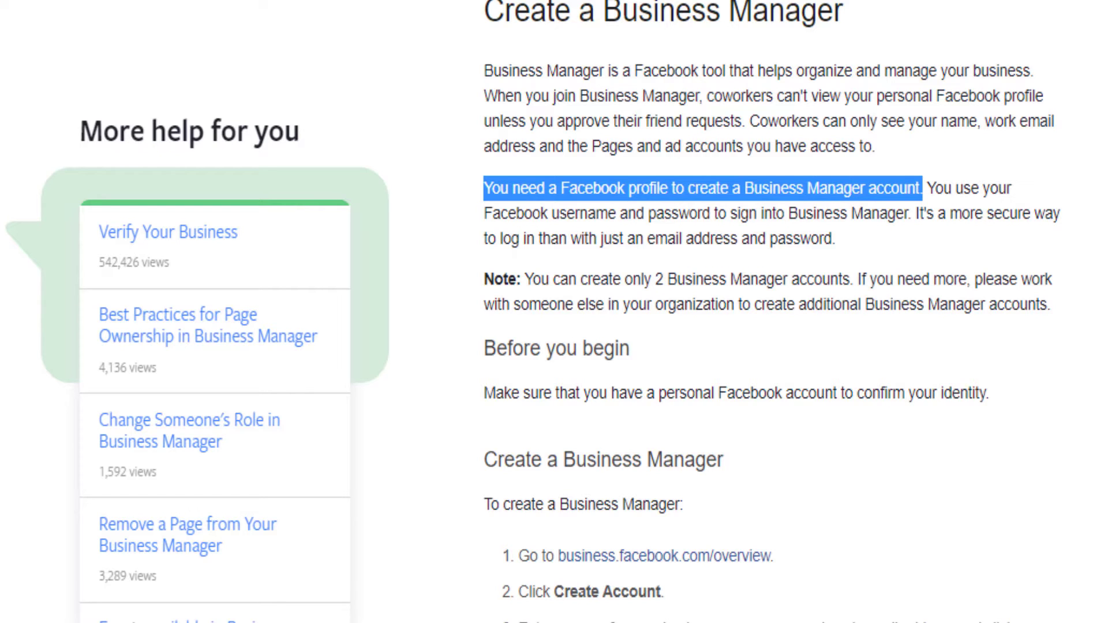
pyautogui.click(1080, 198)
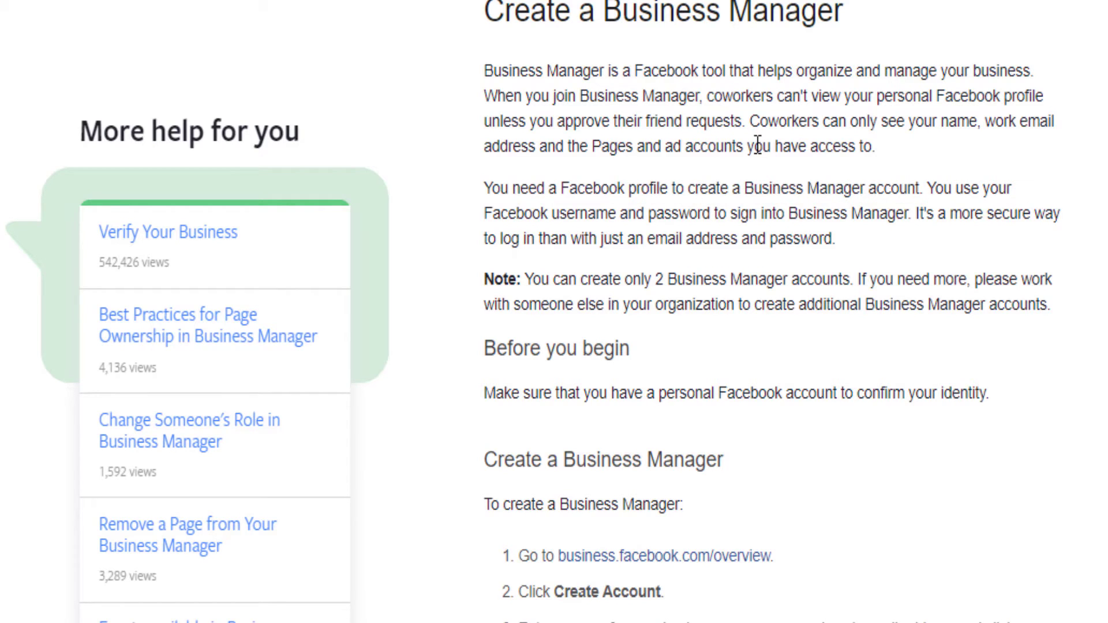
# Step: Open the business.facebook.com/overview link from the creation steps in a new tab
pyautogui.scroll(-2, 616, 452)
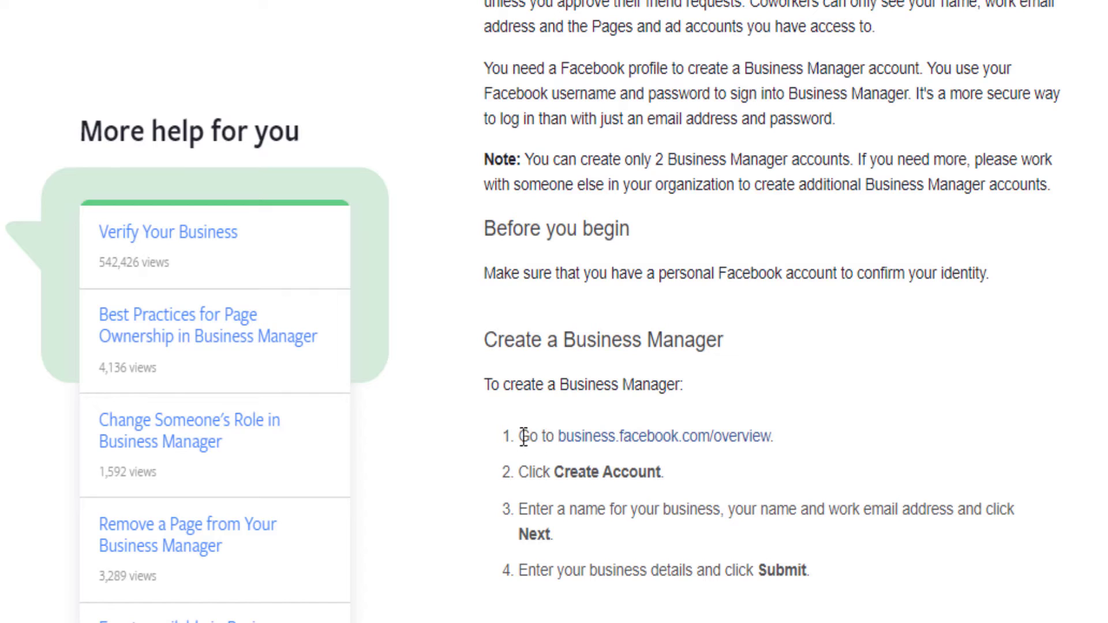
pyautogui.rightClick(650, 442)
pyautogui.click(699, 453)
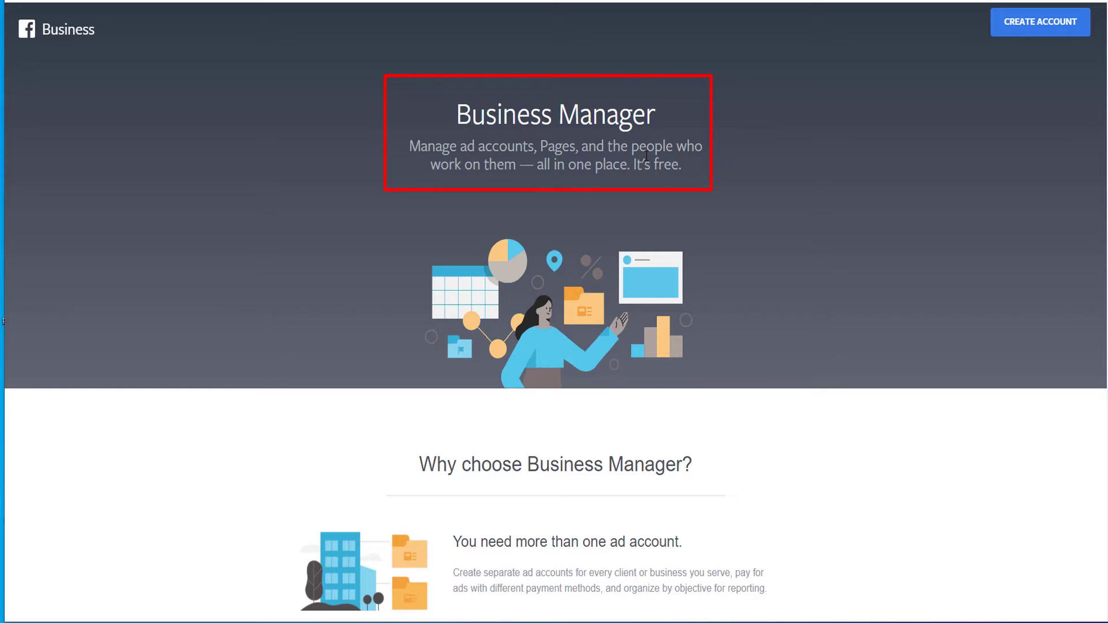
# Step: Create an account named Freetrepreneurs, replace the surname, enter the business email, and continue
pyautogui.click(1028, 26)
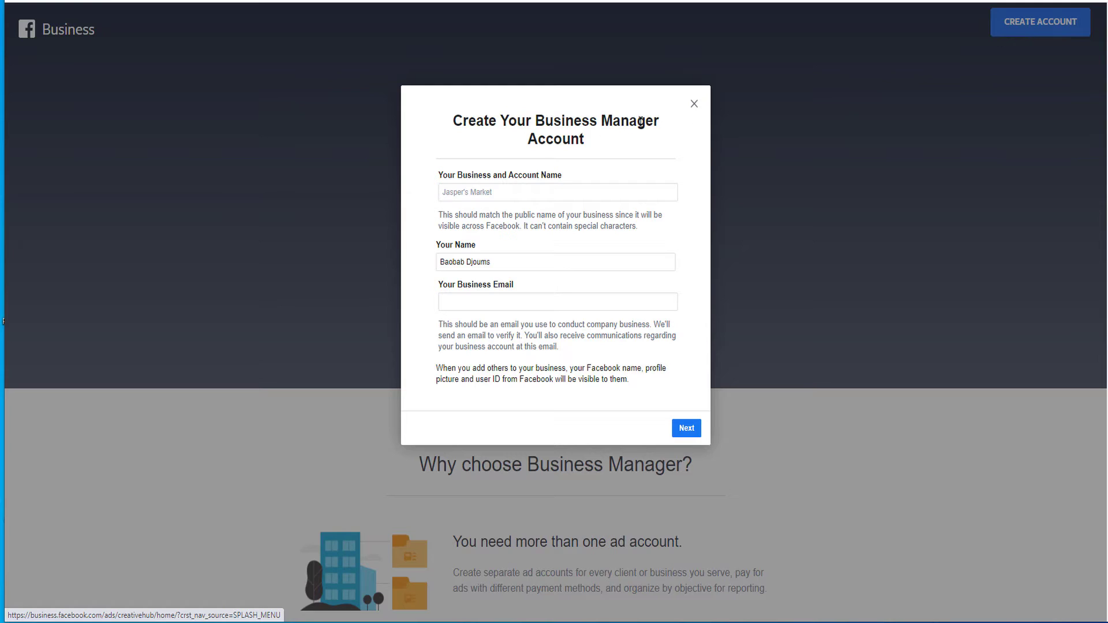
pyautogui.click(469, 194)
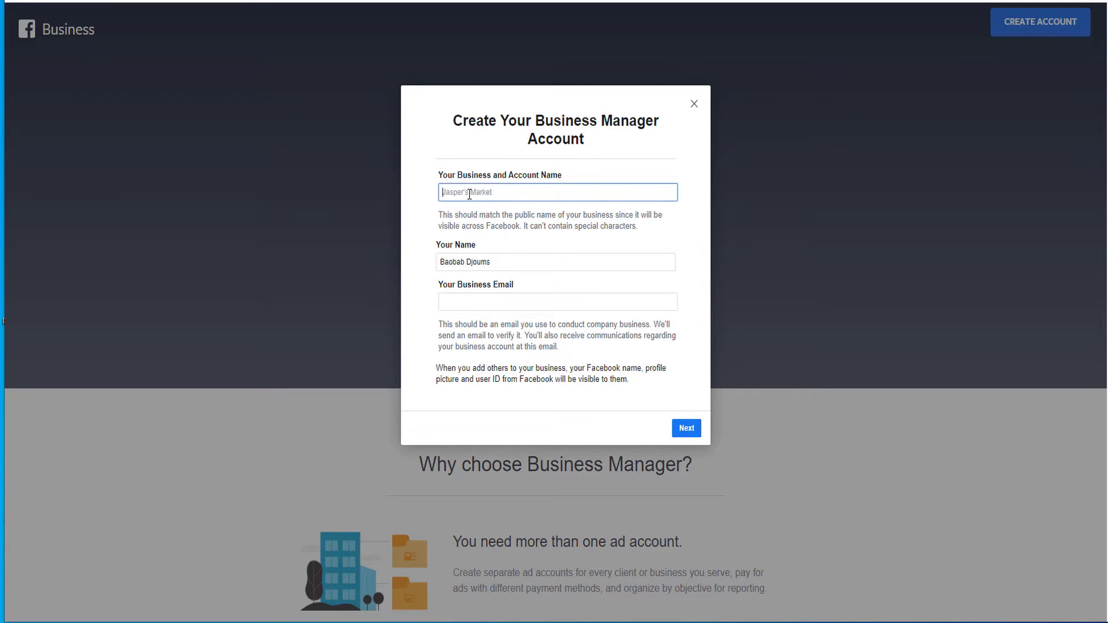
pyautogui.write('Freetrepreneurs')
pyautogui.tripleClick(500, 262)
pyautogui.doubleClick(484, 262)
pyautogui.write('Royal')
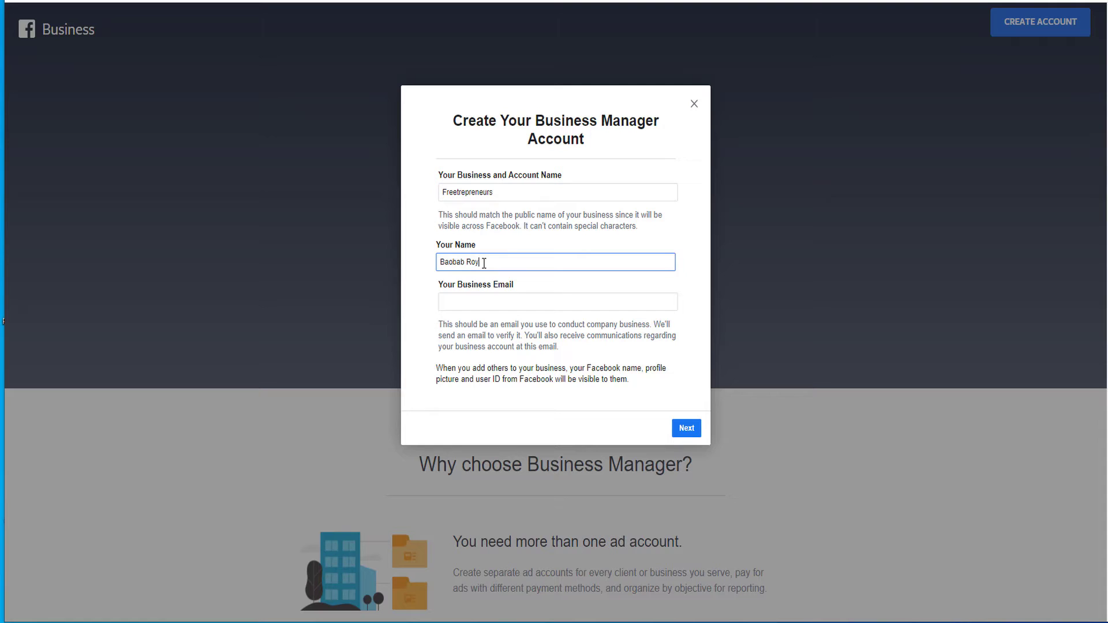
pyautogui.click(494, 302)
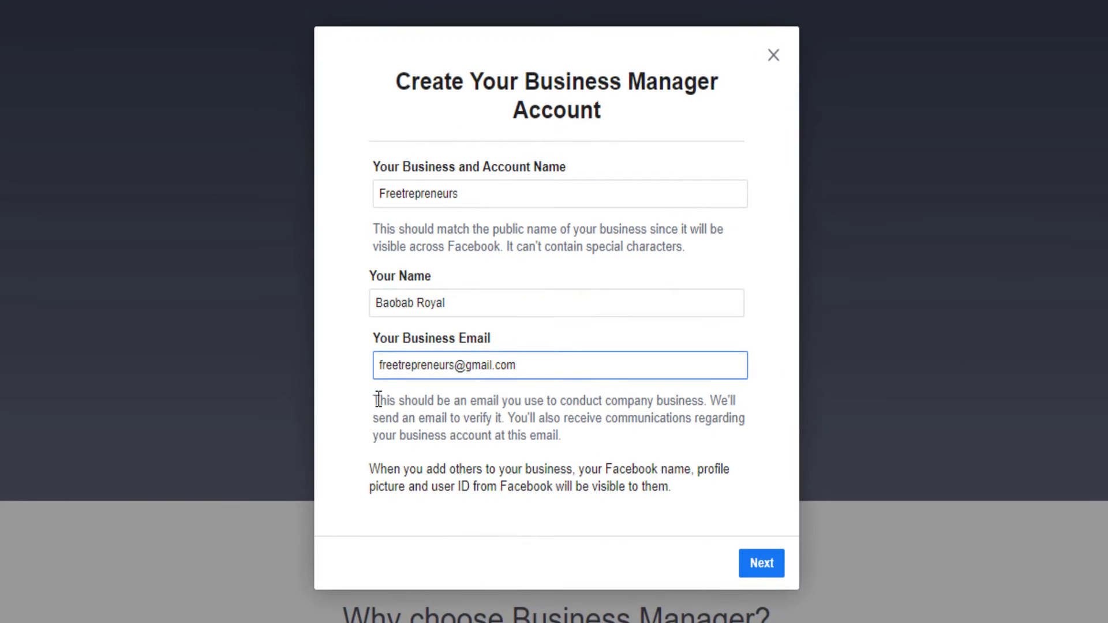
pyautogui.moveTo(375, 400); pyautogui.dragTo(504, 417)
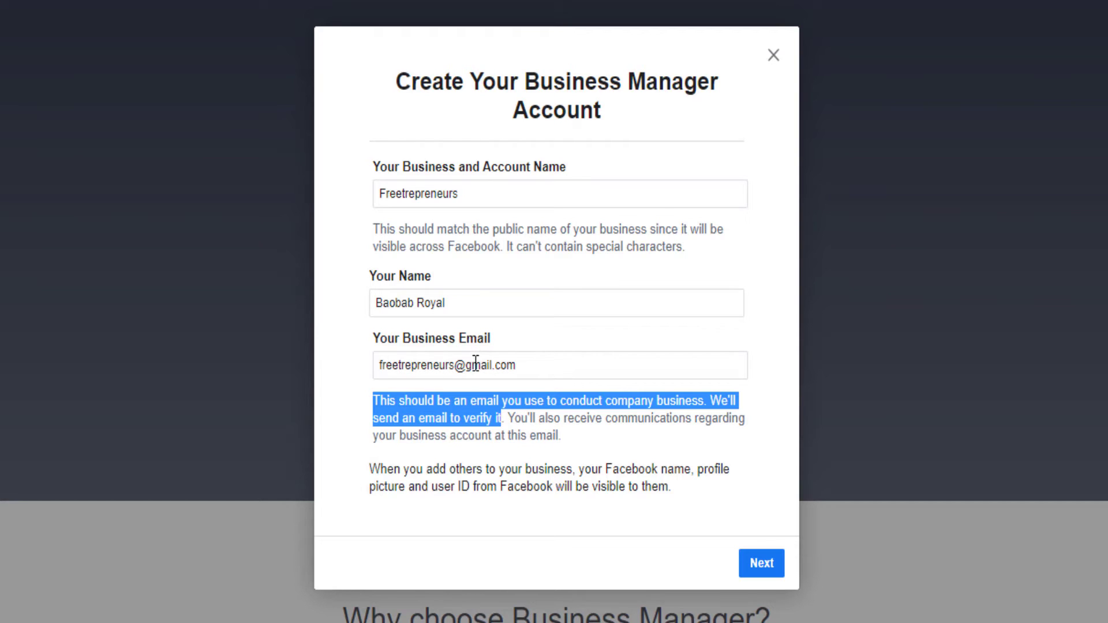
pyautogui.click(757, 565)
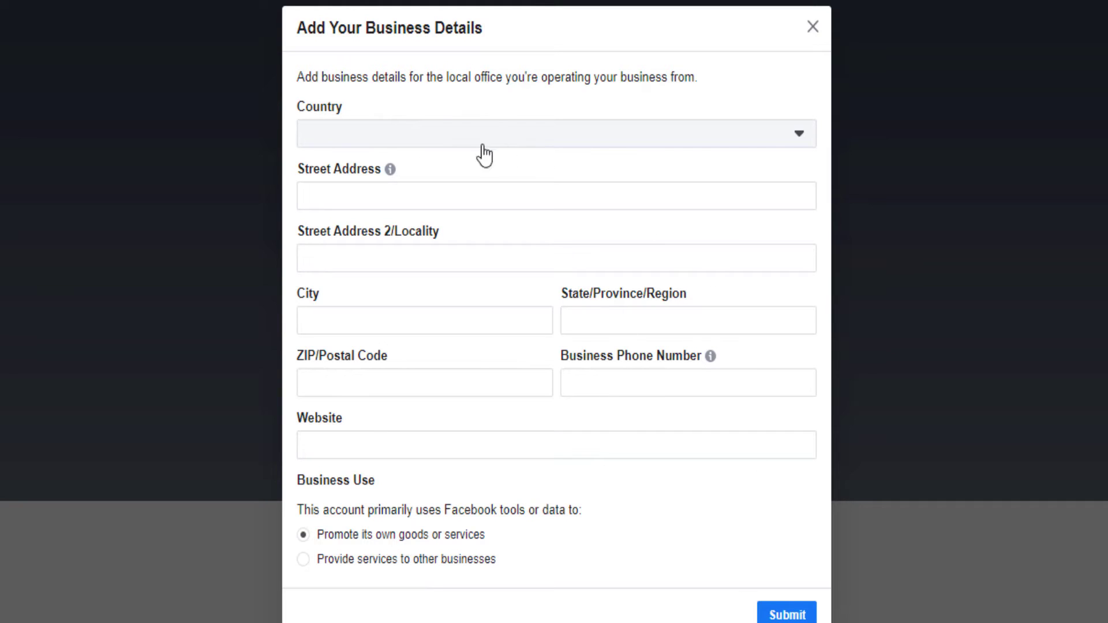
pyautogui.click(441, 139)
pyautogui.write('uni')
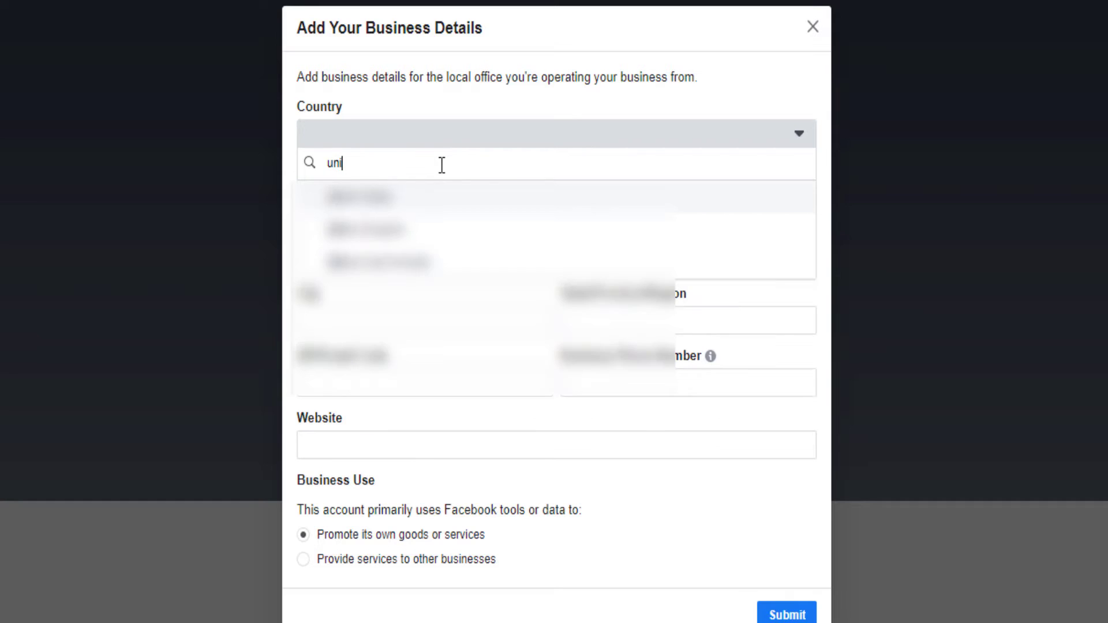
pyautogui.write('ted')
pyautogui.click(440, 193)
pyautogui.click(439, 237)
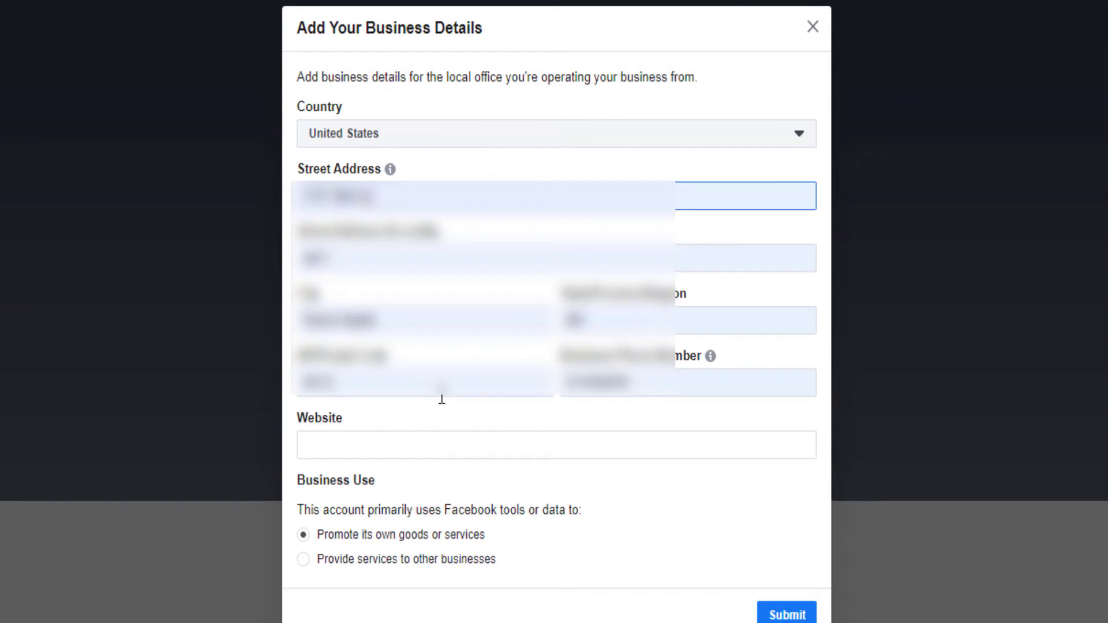
pyautogui.click(397, 440)
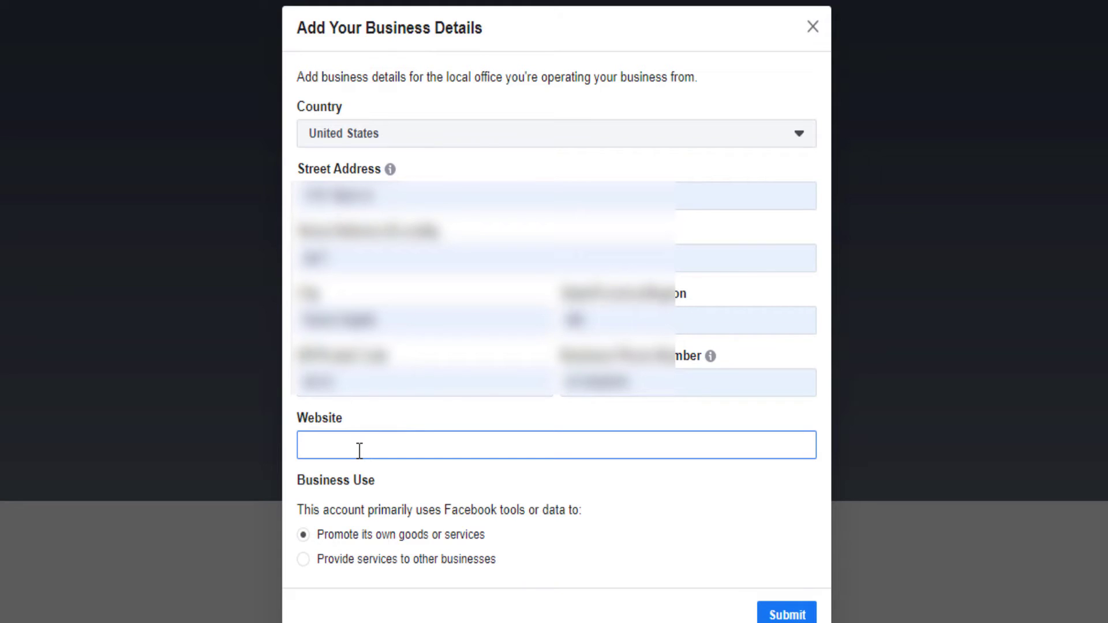
pyautogui.write('https://themmsexperience.com')
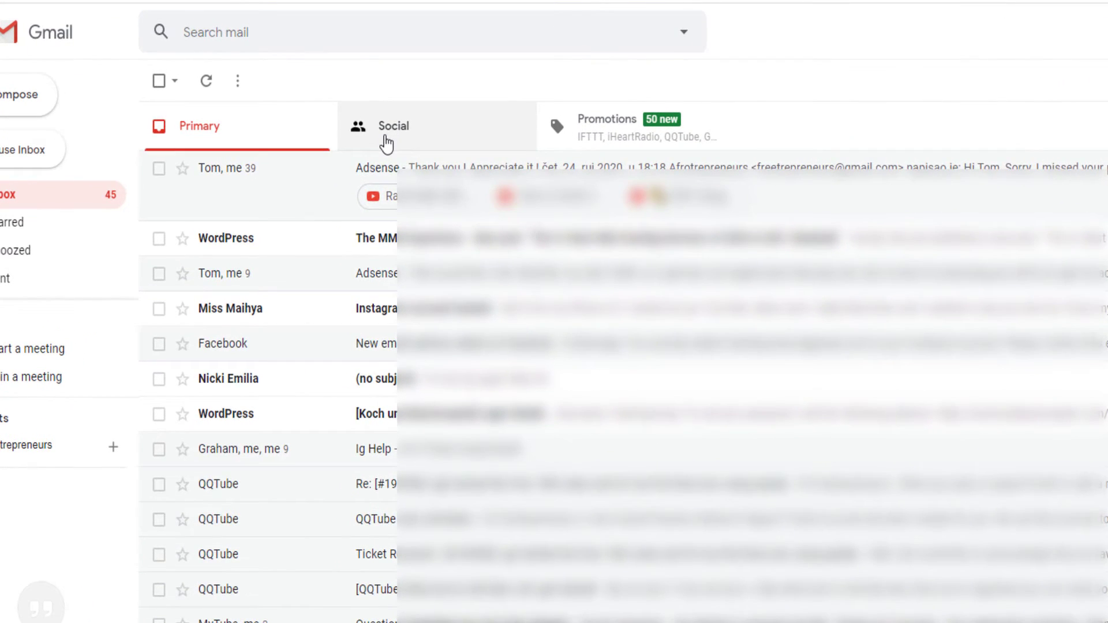
# Step: Confirm the business email from Facebook's message in Gmail's Social category
pyautogui.click(381, 137)
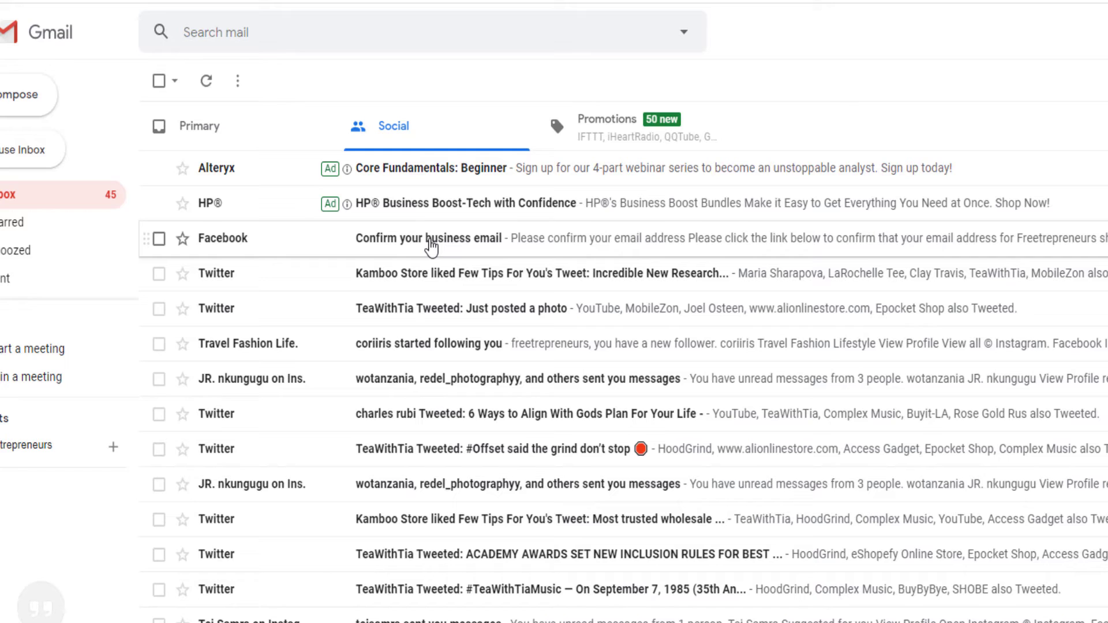
pyautogui.click(431, 247)
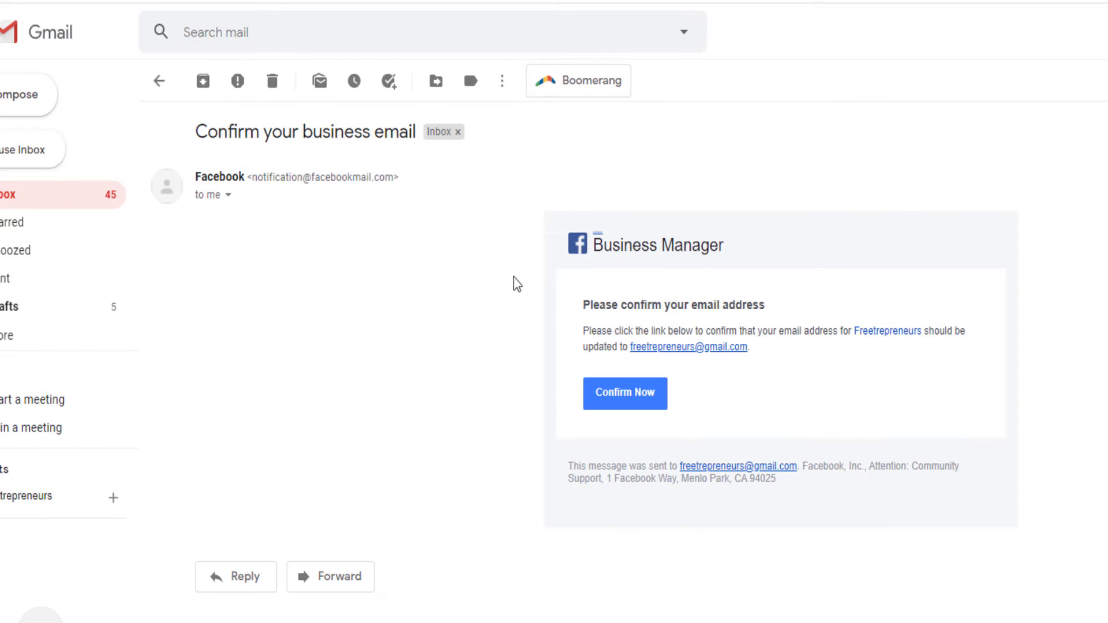
pyautogui.click(641, 404)
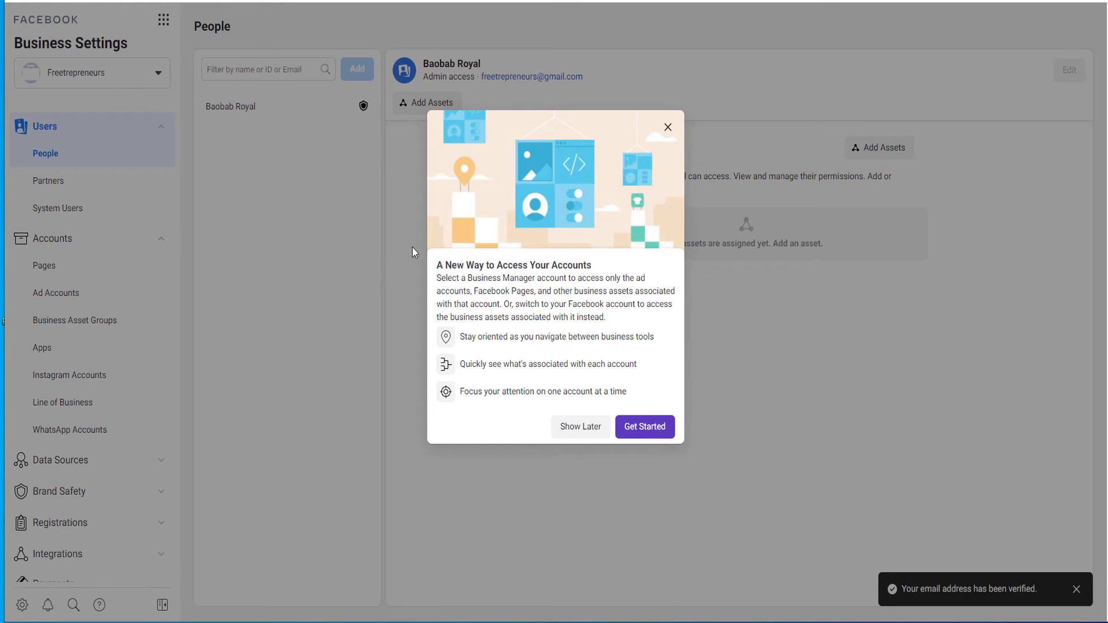
# Step: Get through the account-access intro and tour tips, then close the business accounts list
pyautogui.click(647, 429)
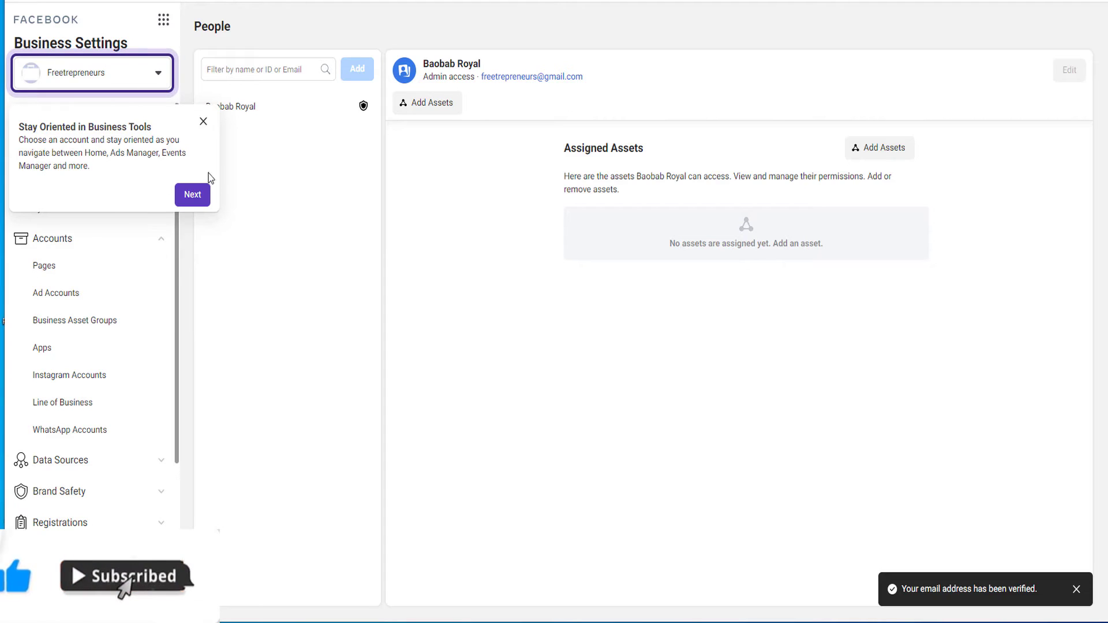
pyautogui.click(192, 194)
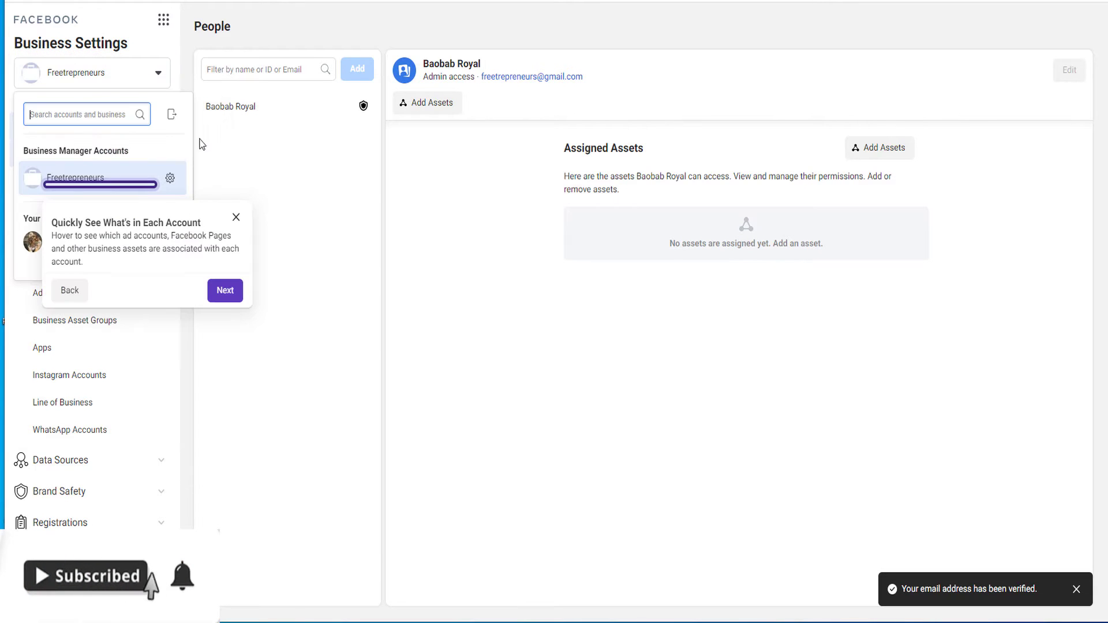
pyautogui.click(236, 218)
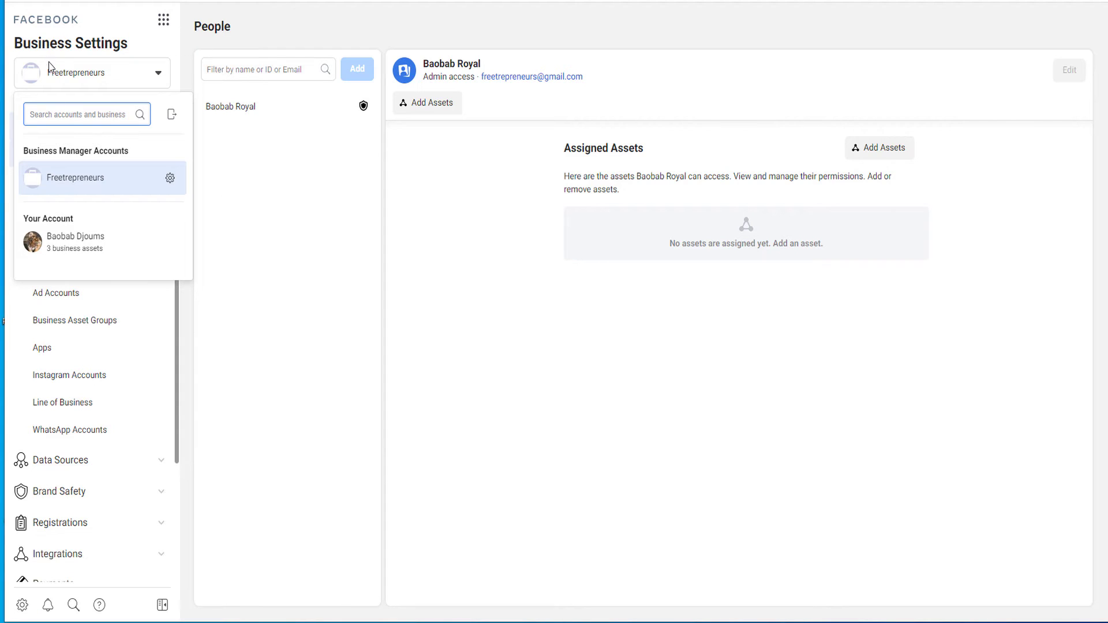
pyautogui.click(159, 73)
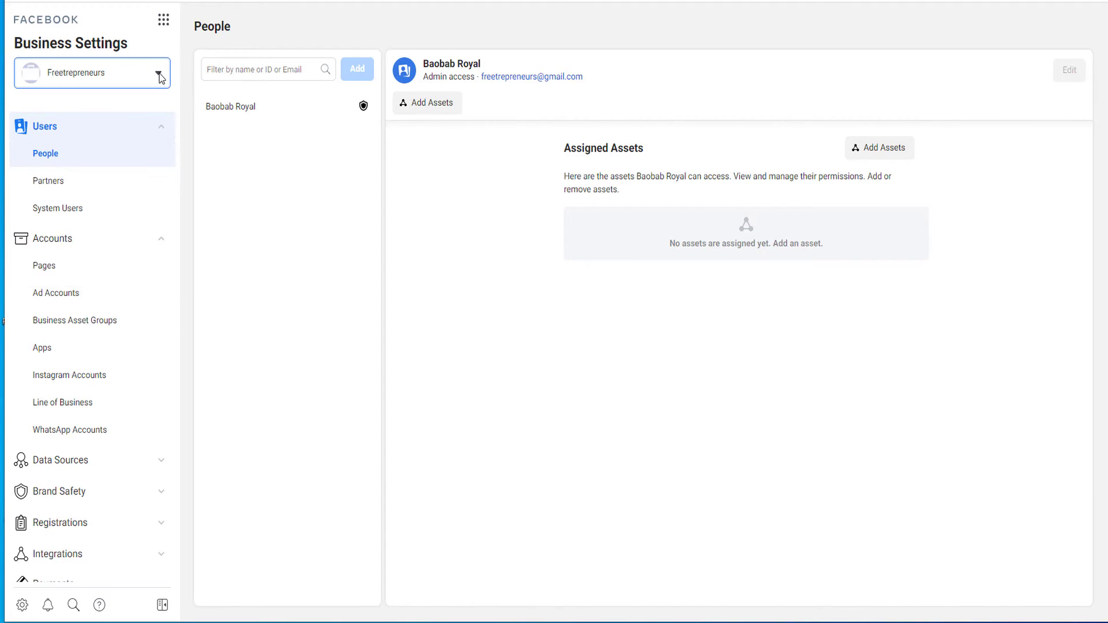
pyautogui.click(160, 75)
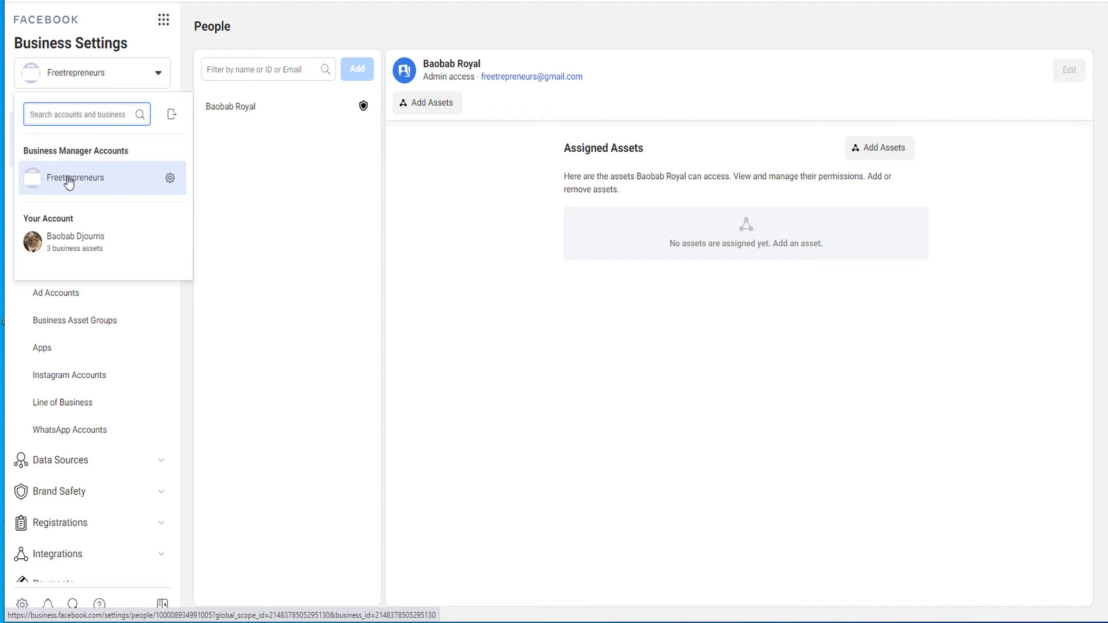
pyautogui.click(356, 224)
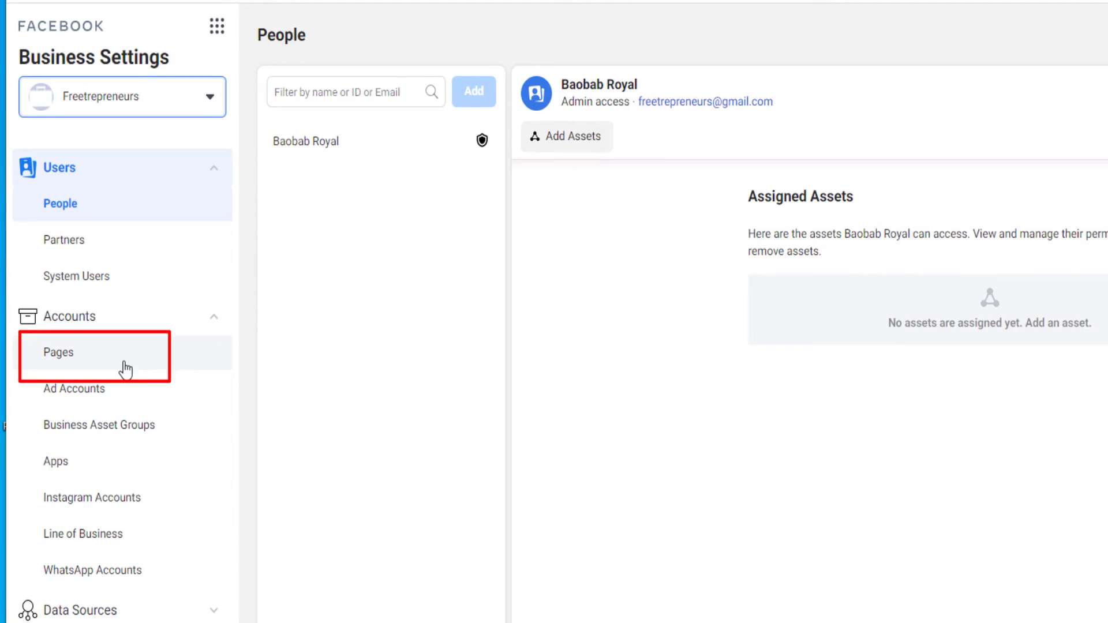
pyautogui.scroll(-2, 166, 528)
pyautogui.scroll(2, 135, 397)
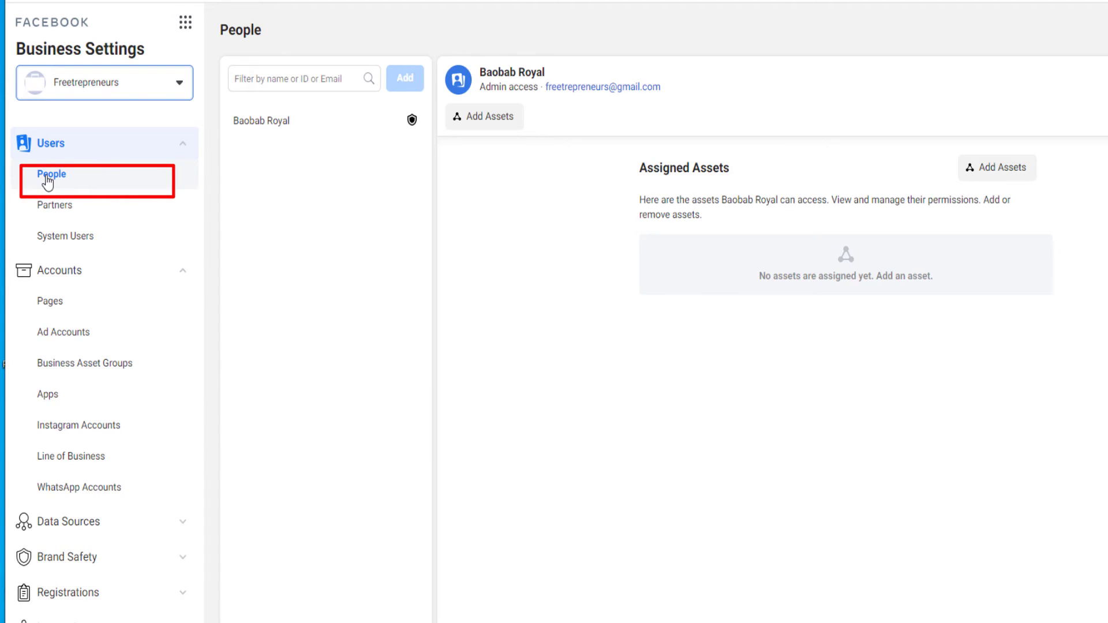
pyautogui.scroll(-3, 143, 322)
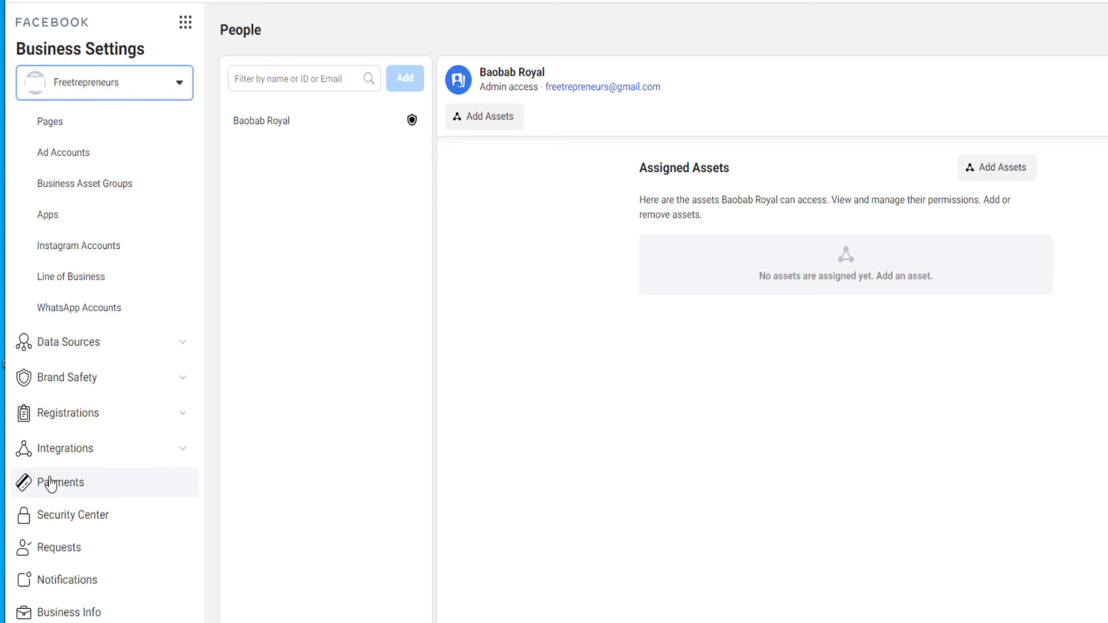
# Step: Show the Payment Methods page and expand the Data Sources section
pyautogui.click(52, 485)
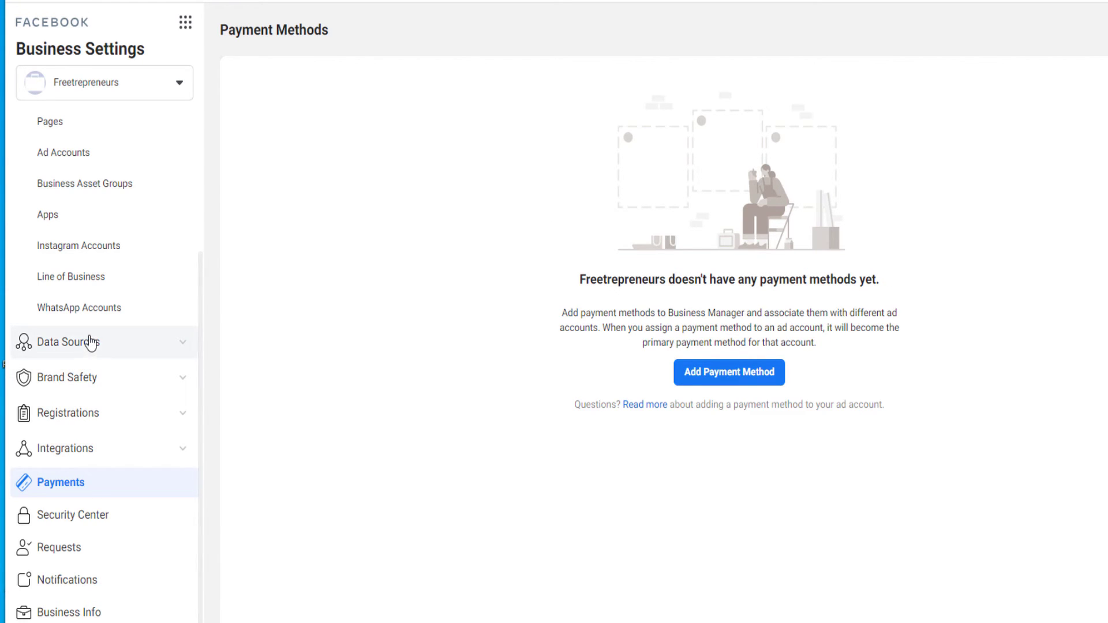
pyautogui.click(181, 345)
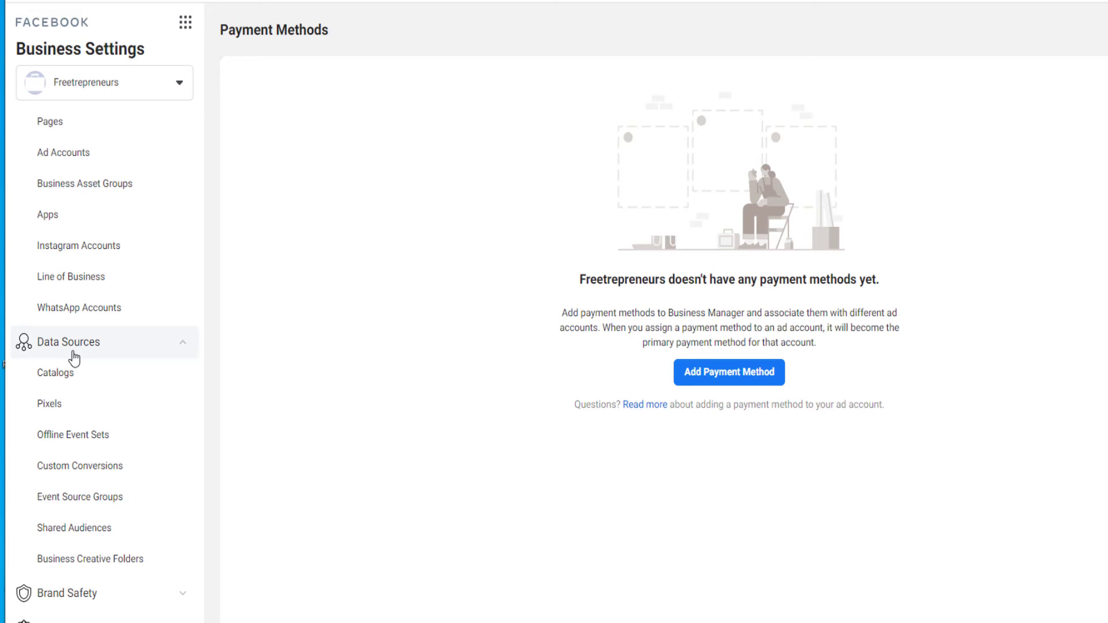
# Step: Show the Freetrepreneurs Business Info page from the Business Settings sidebar
pyautogui.click(80, 384)
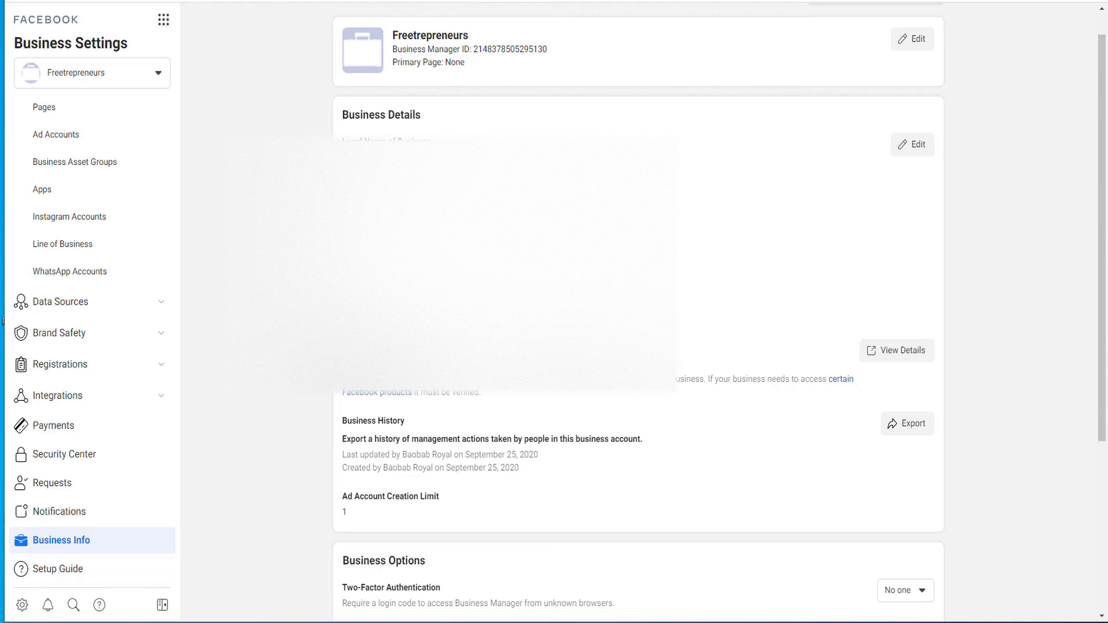
# Step: Scroll down the Payment Methods page
pyautogui.scroll(-2, 408, 287)
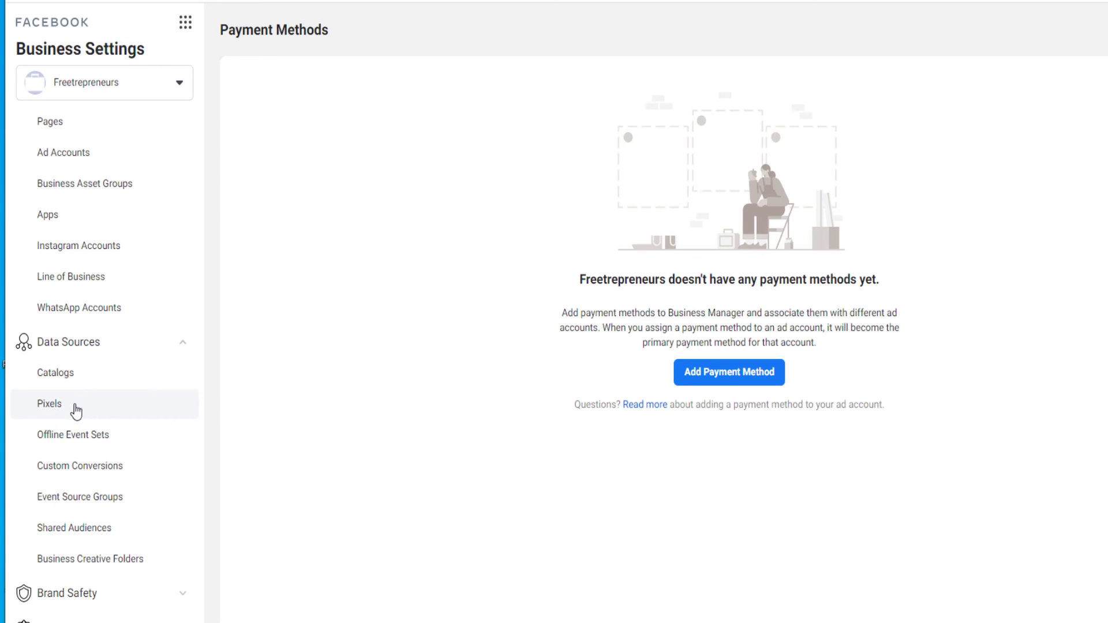
pyautogui.scroll(-1, 104, 412)
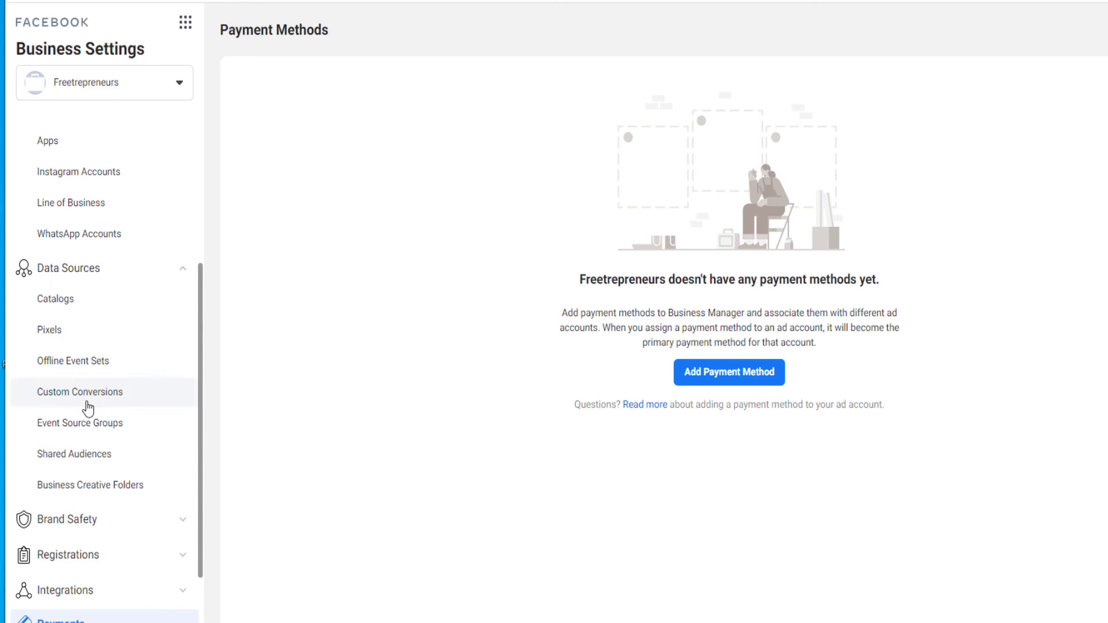
pyautogui.scroll(-2, 93, 427)
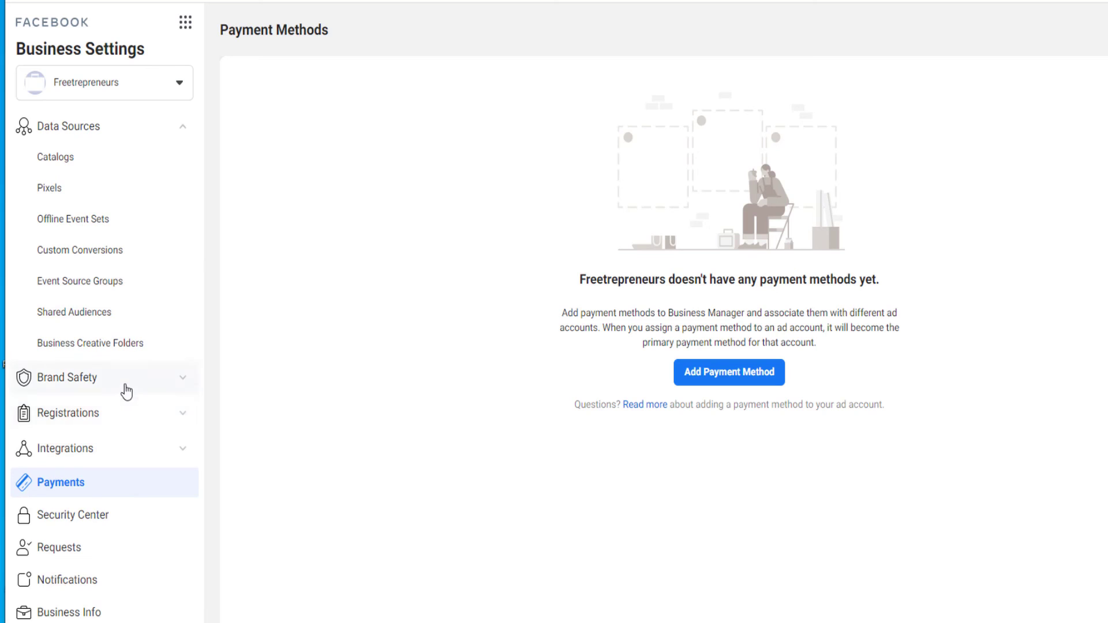
pyautogui.scroll(2, 130, 378)
pyautogui.scroll(4, 131, 375)
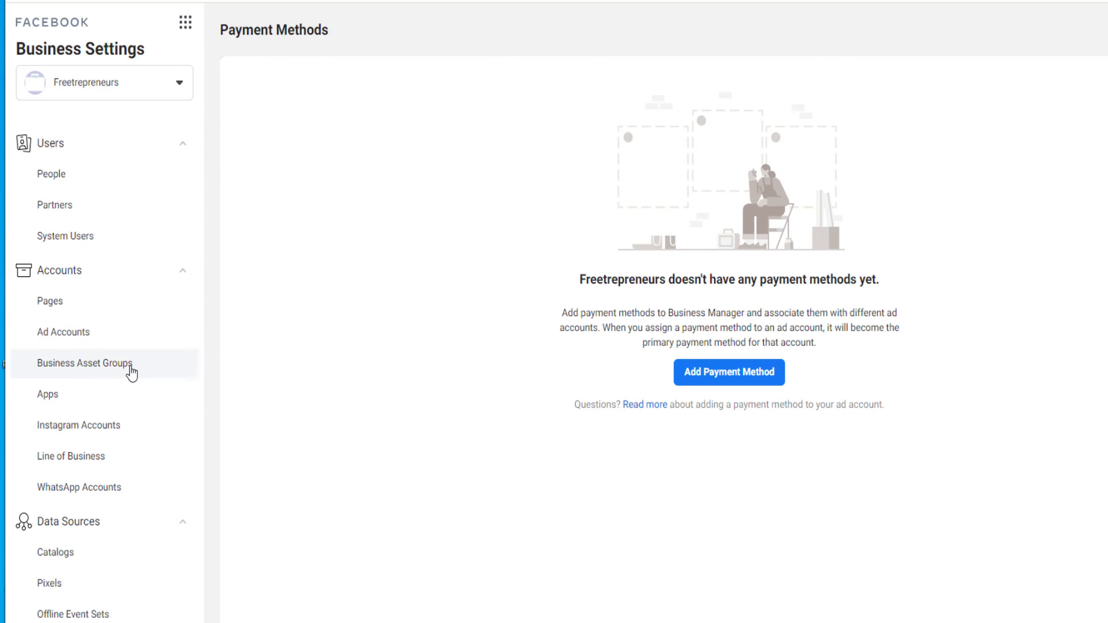